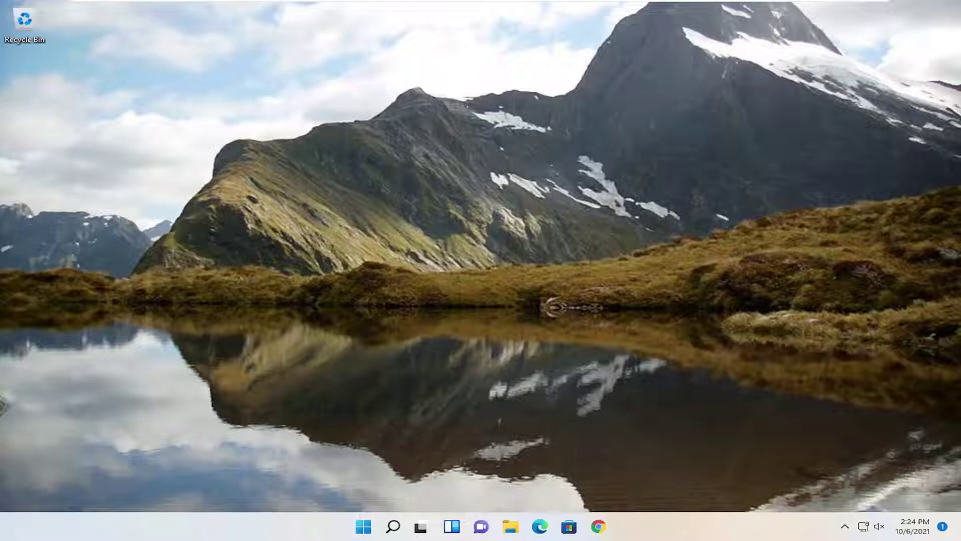
Search for and launch Control Panel, then switch its View by setting to Large icons
click(394, 526)
text(ntrol)
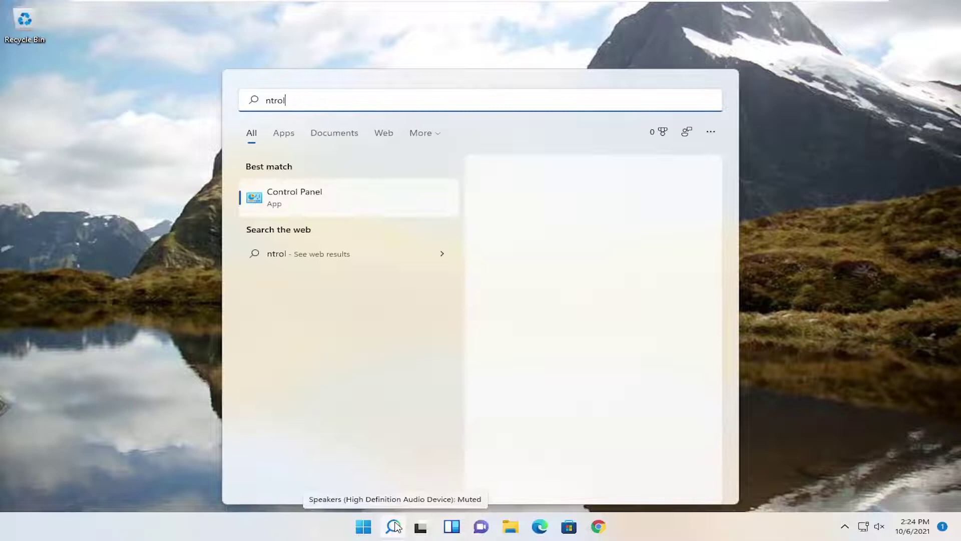
key(BackSpace)
key(BackSpace)
key(BackSpace)
key(BackSpace)
key(BackSpace)
text(control panel)
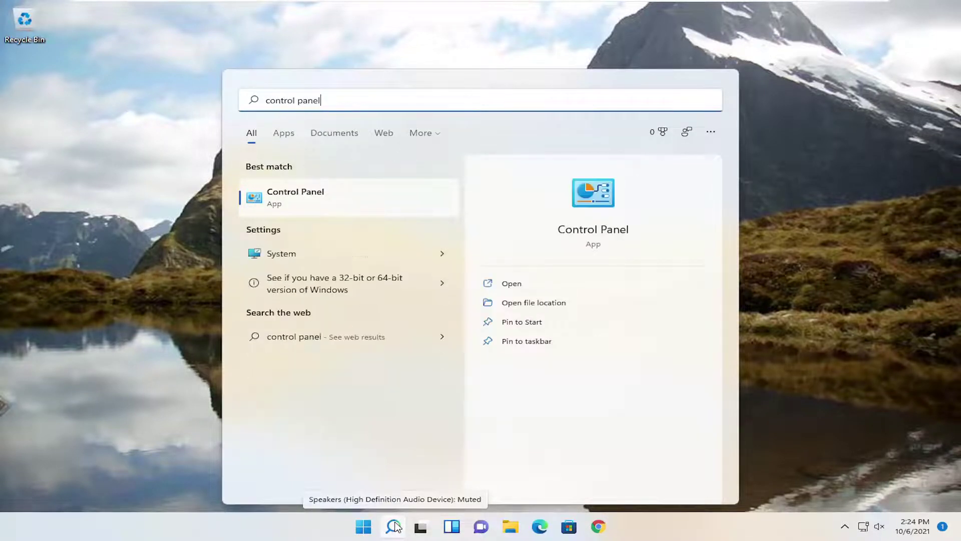
key(Escape)
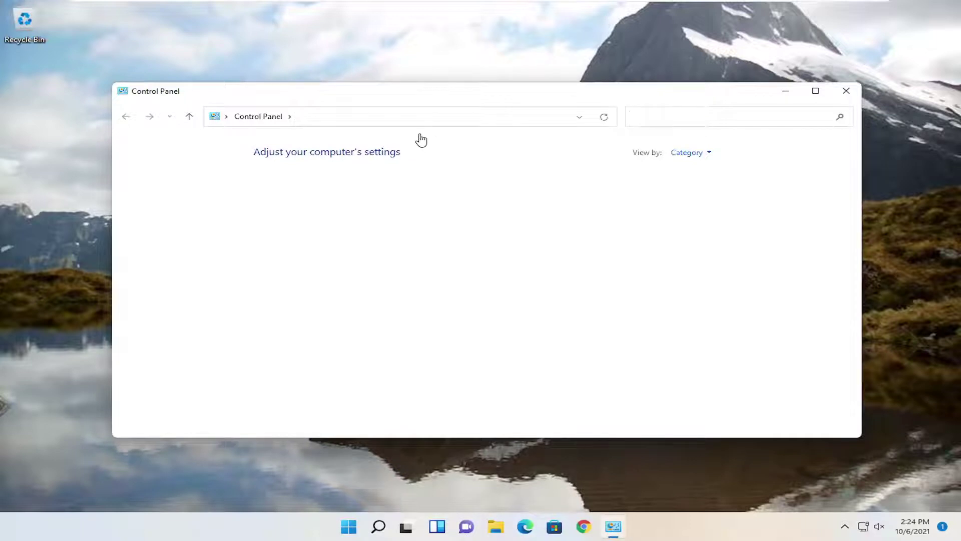
click(696, 153)
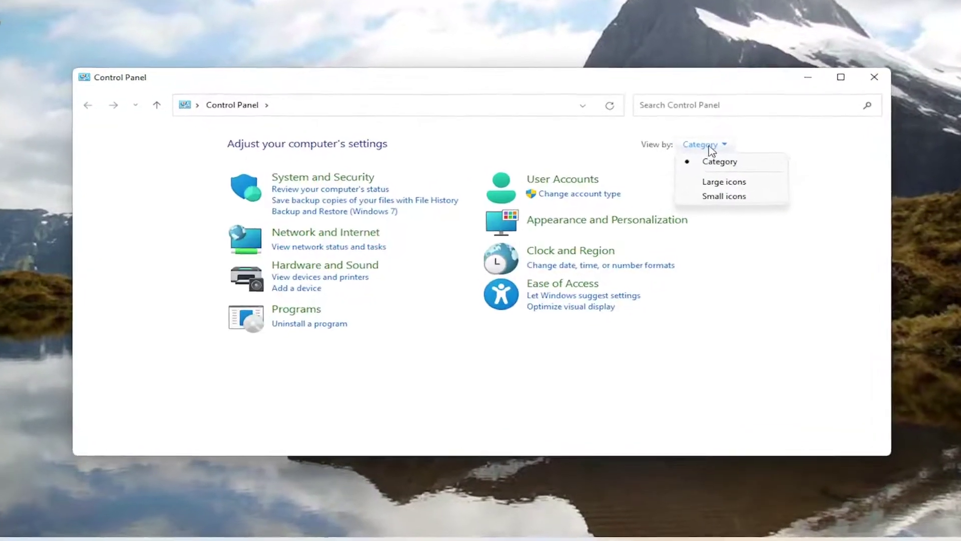
click(722, 177)
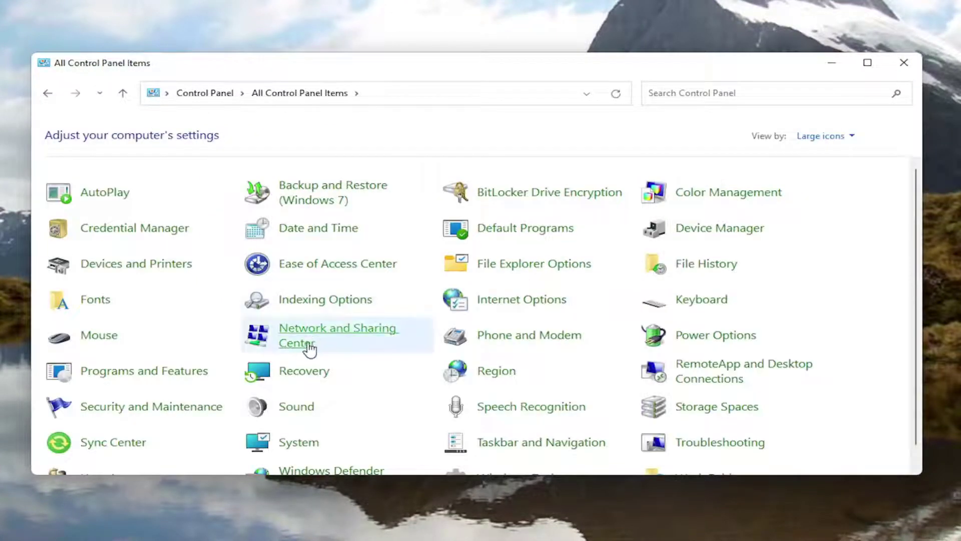
Open Ethernet0 Properties from Network and Sharing Center via the Ethernet0 status dialog
click(303, 345)
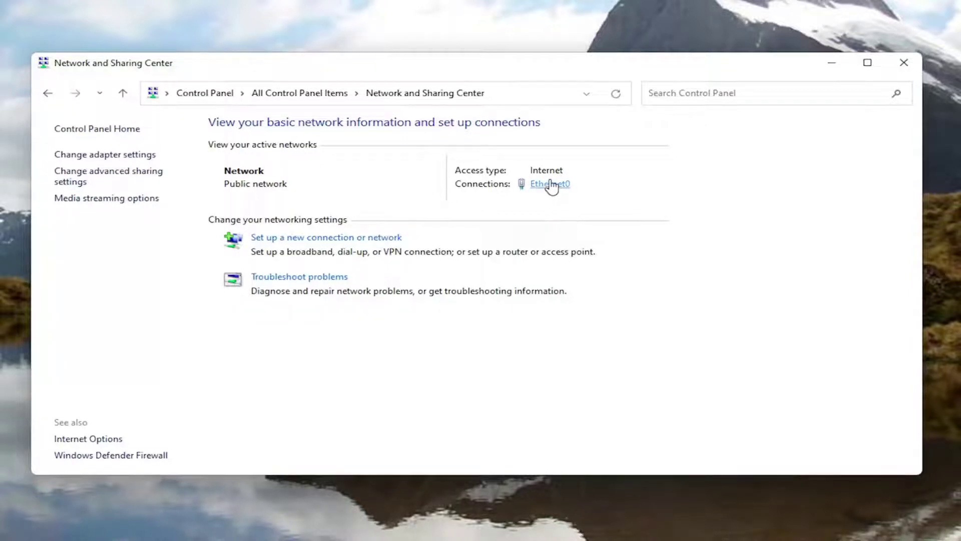
click(550, 185)
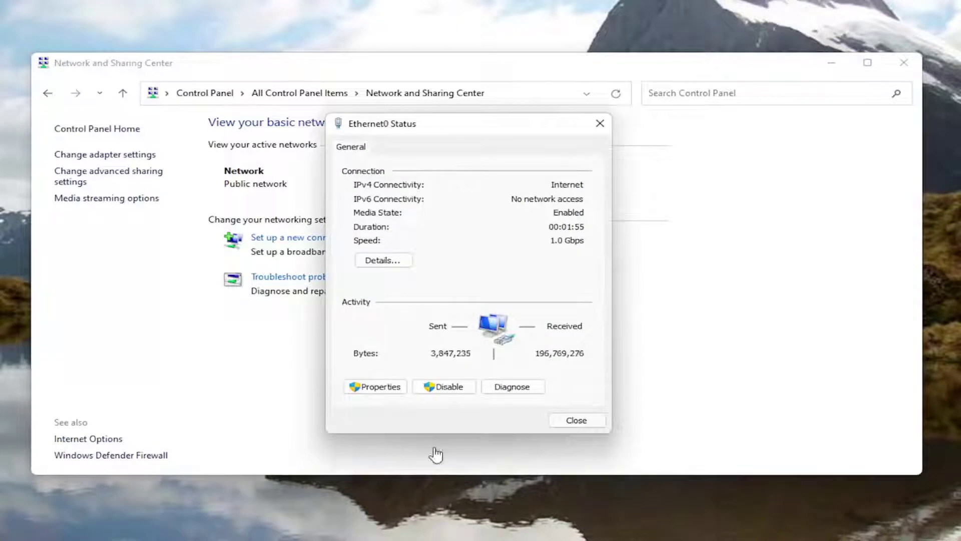
click(375, 387)
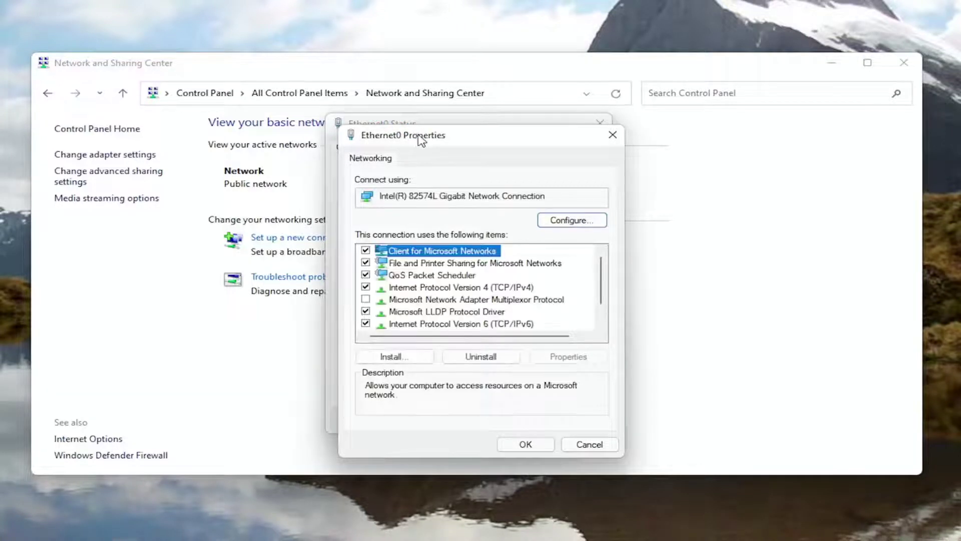
drag(420, 140, 419, 117)
Uncheck 'Allow the computer to turn off this device to save power' for the Intel 82574L adapter
click(570, 198)
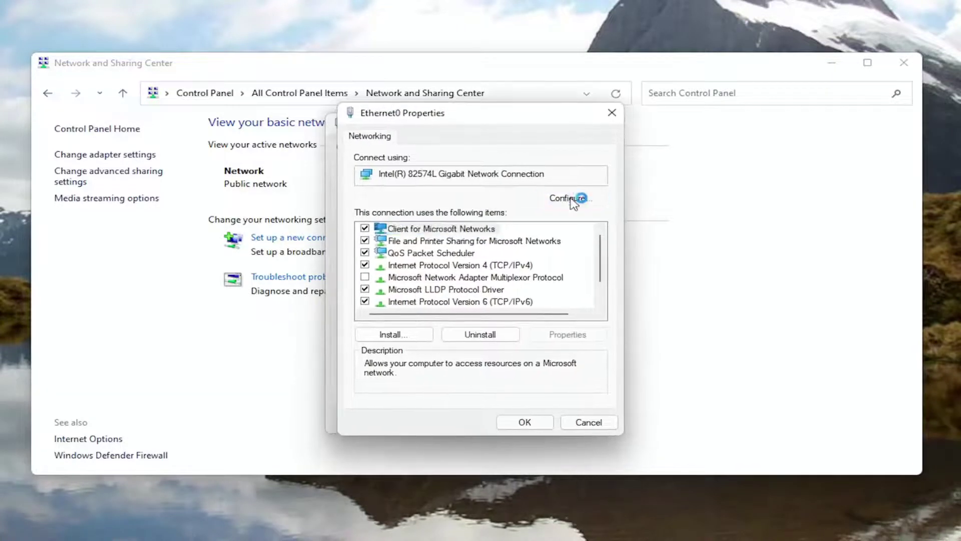
drag(100, 1, 486, 117)
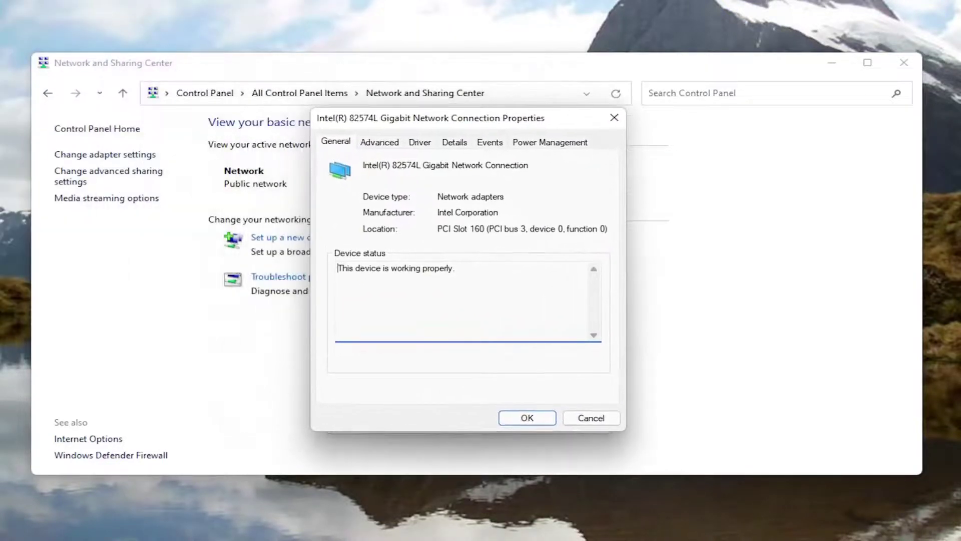
click(560, 142)
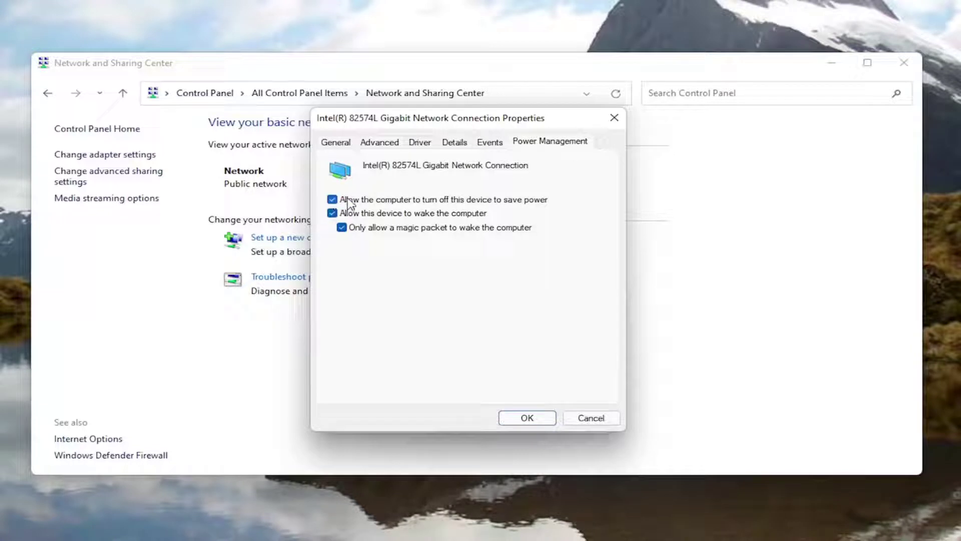
click(492, 200)
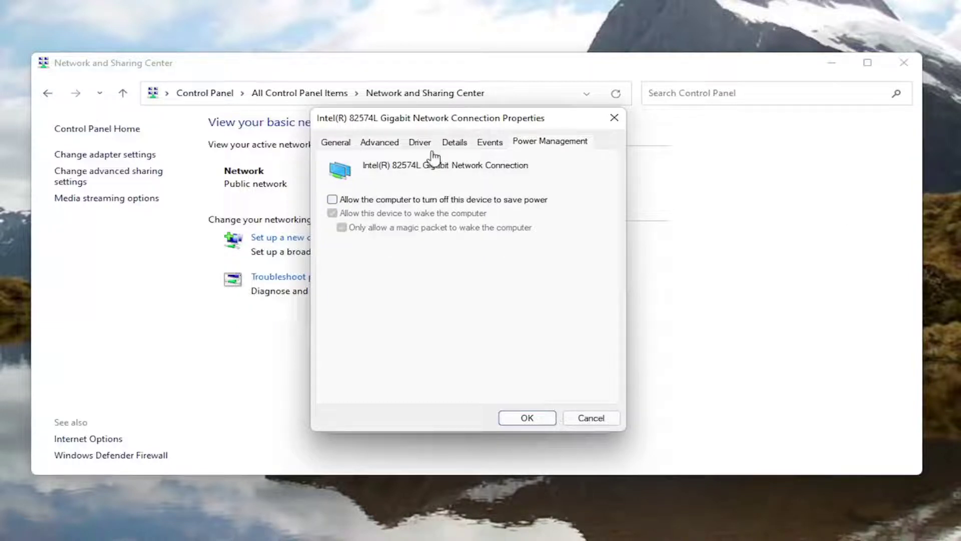
On the Advanced tab, check Receive Buffers (256) and Large Send Offload V2 (IPv4) (Enabled)
click(388, 144)
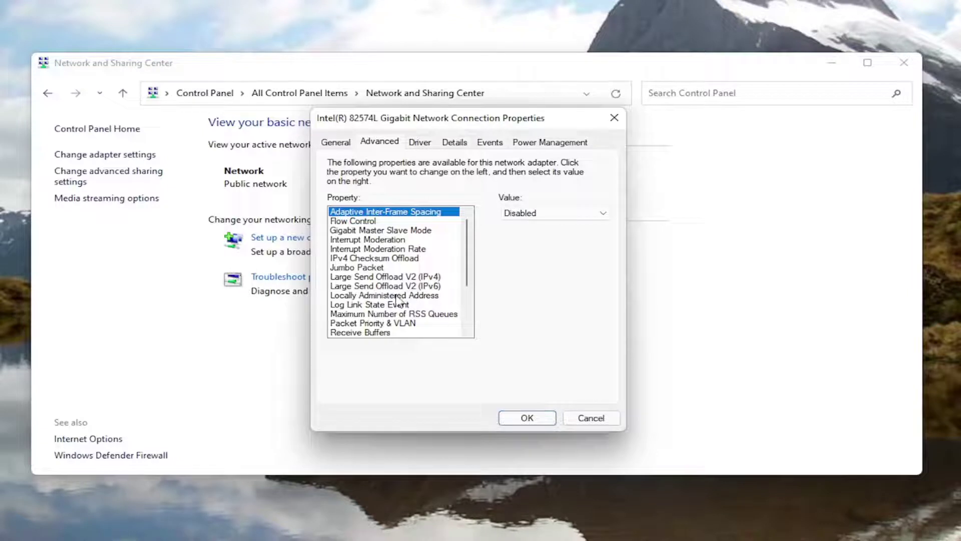
scroll(408, 298, down, 1)
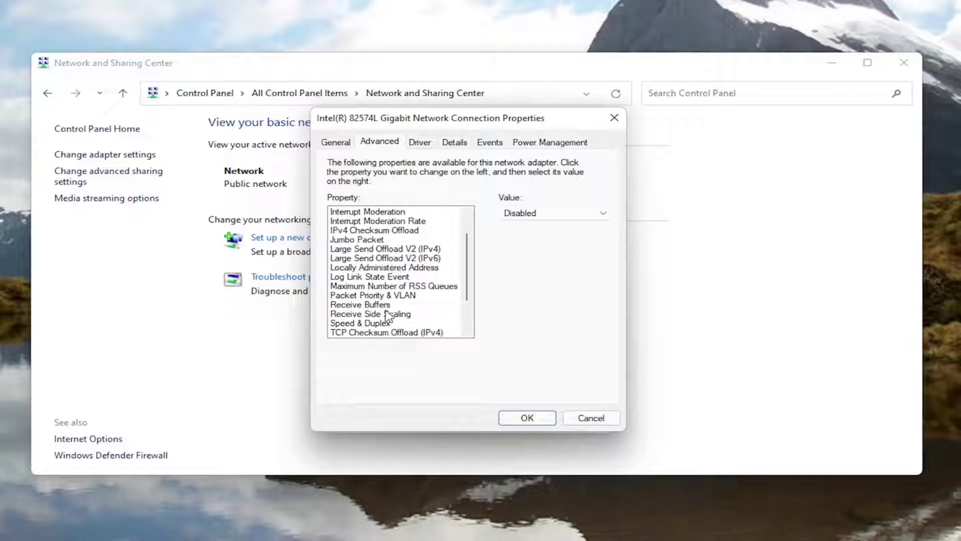
scroll(382, 258, down, 1)
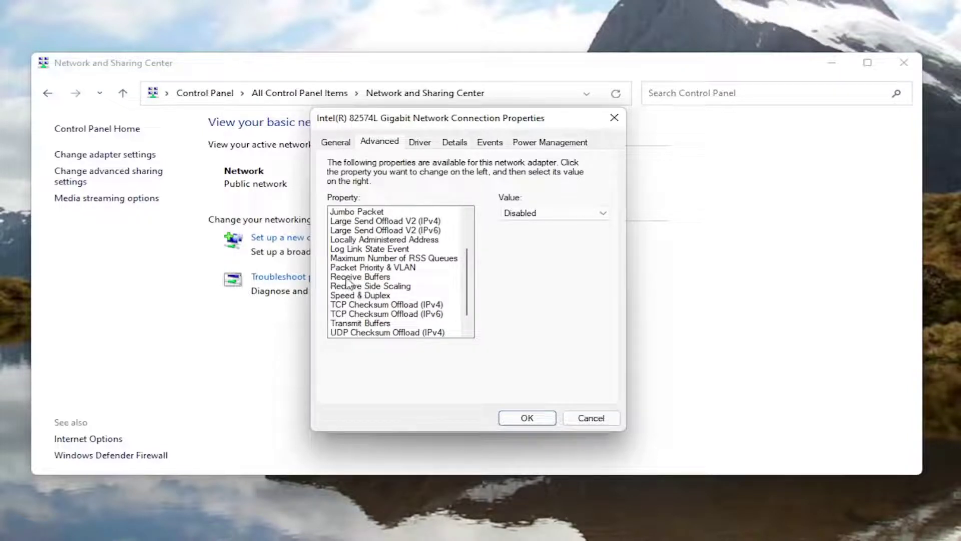
click(348, 279)
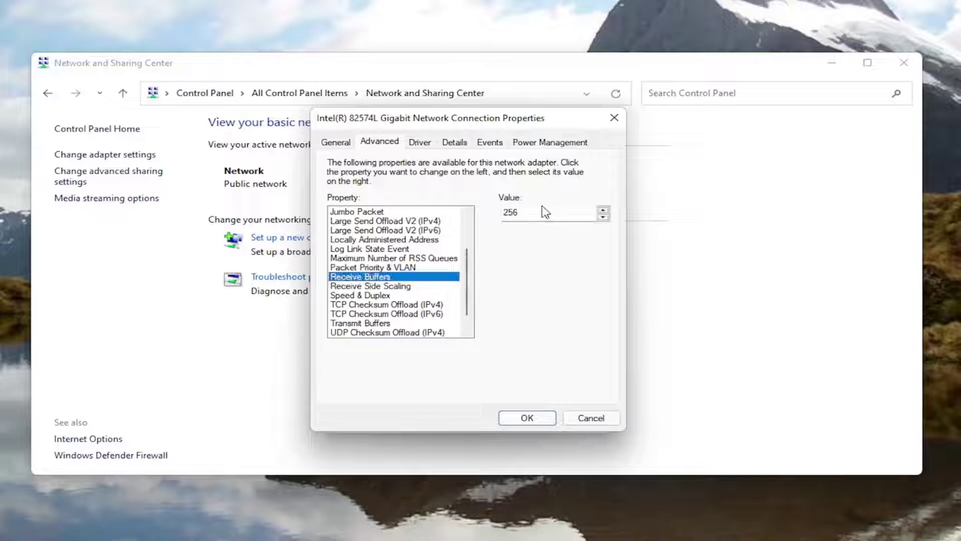
click(365, 222)
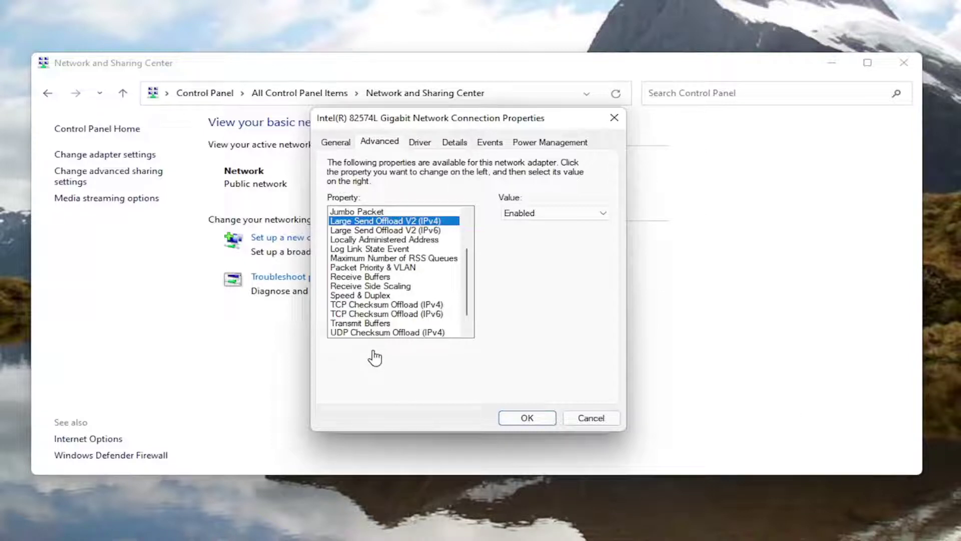
scroll(381, 298, down, 2)
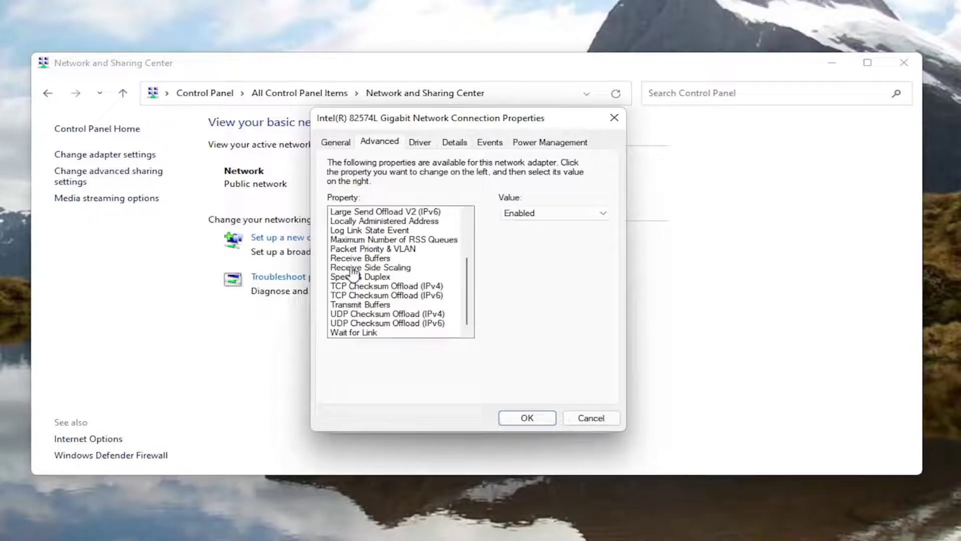
scroll(469, 293, up, 3)
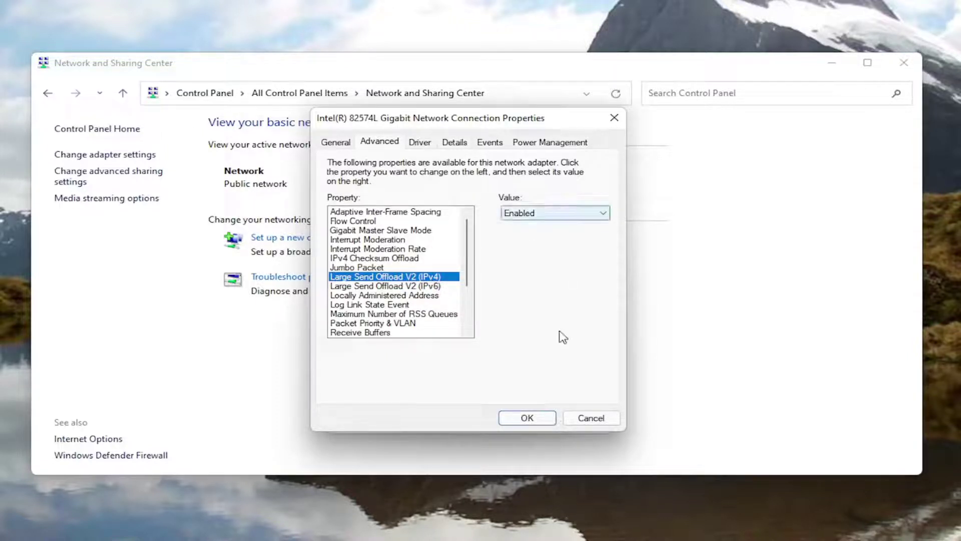
Confirm adapter changes with OK, close the Ethernet0 Status and Network windows, and bring up the Start power options
click(524, 420)
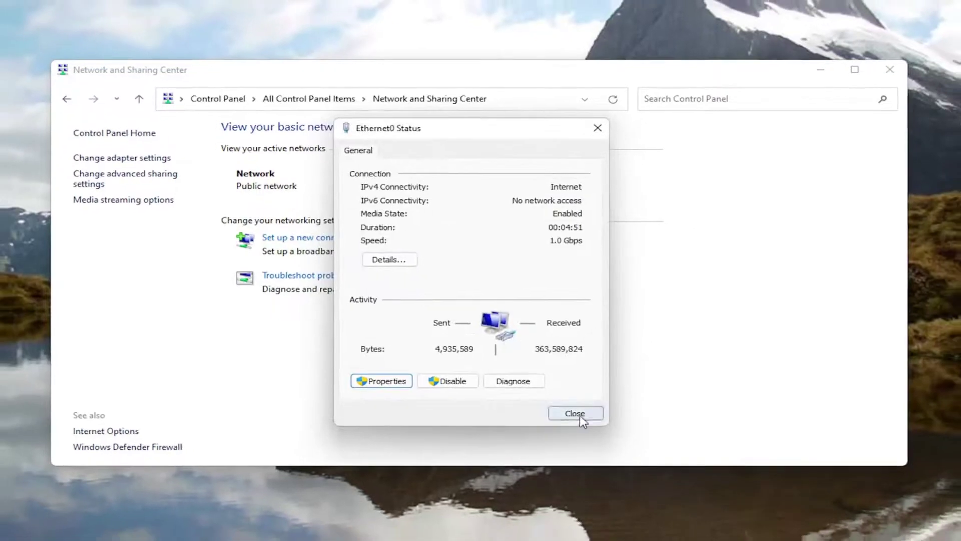
click(577, 418)
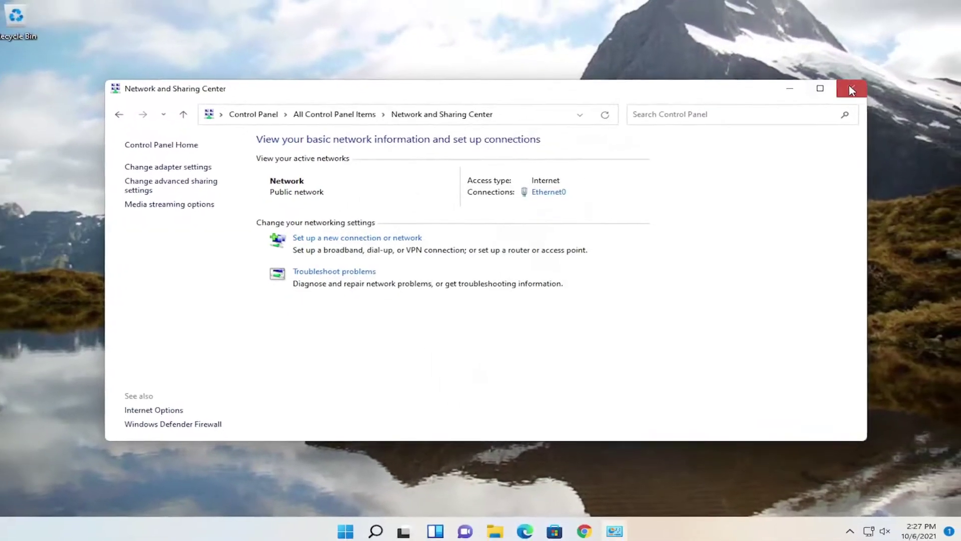
click(851, 90)
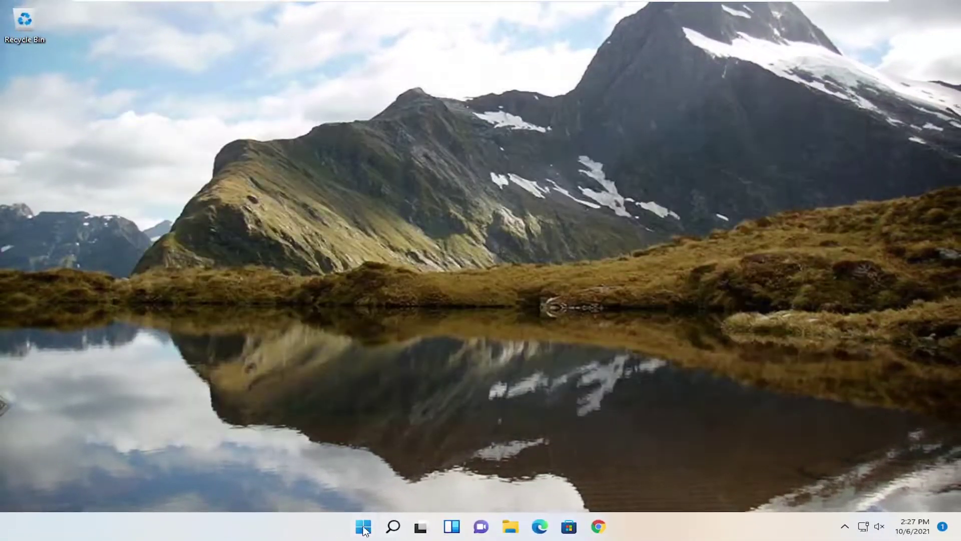
right_click(362, 526)
mouse_move(391, 484)
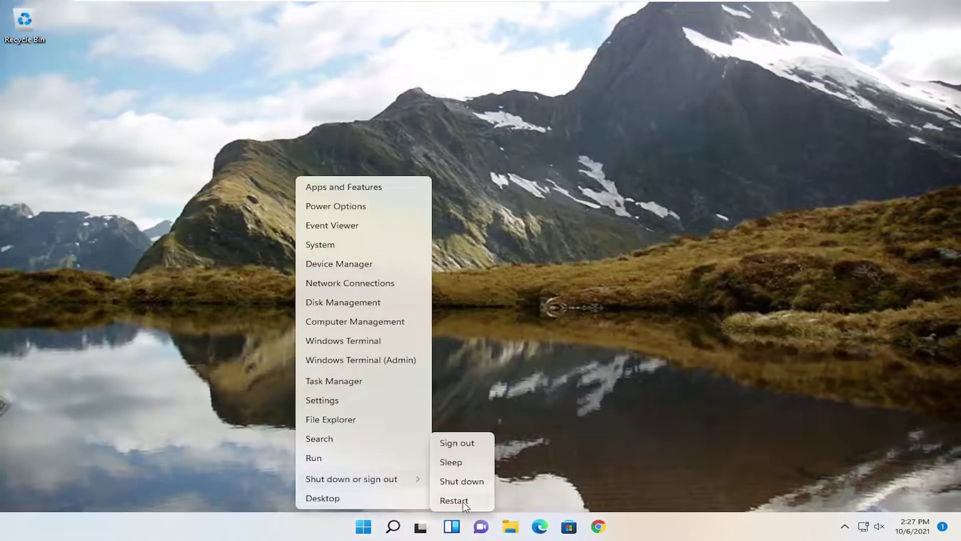